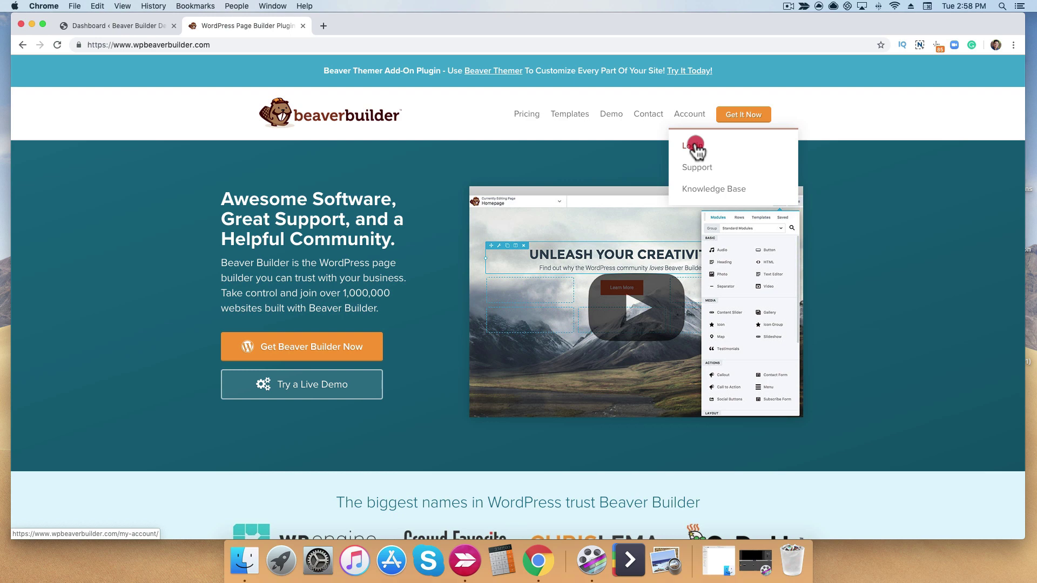
Log in to the Beaver Builder account and download the Theme (1.7.3) and Child Theme zips
{"action": "left_click", "coordinate": [695, 148]}
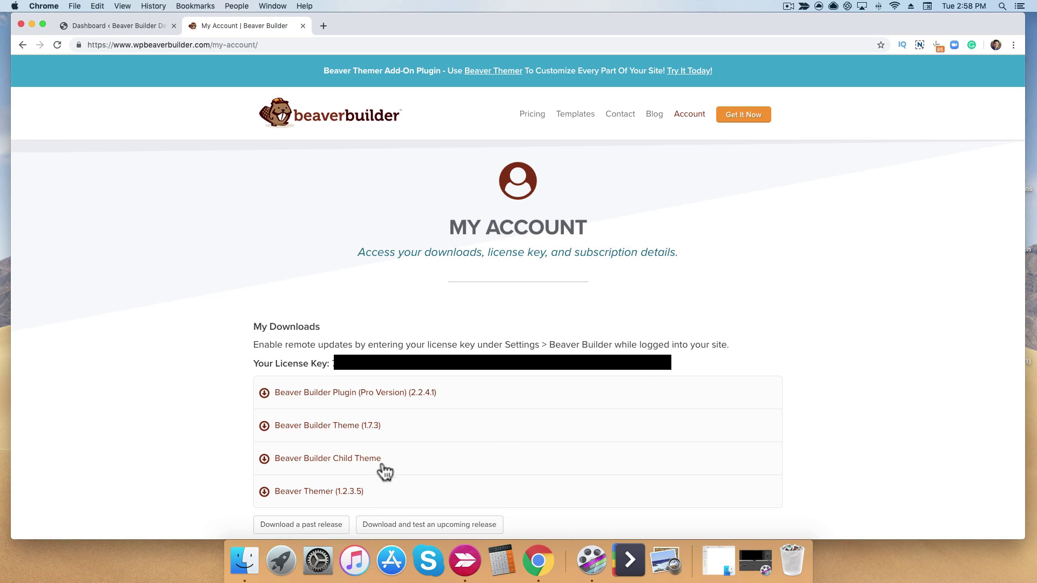
{"action": "left_click", "coordinate": [332, 430]}
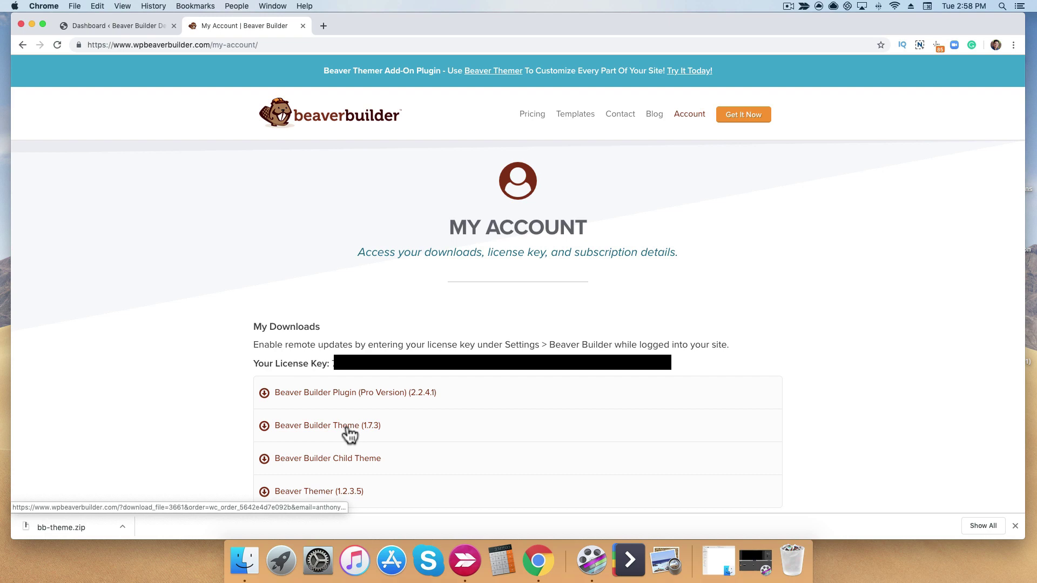
{"action": "left_click", "coordinate": [337, 465]}
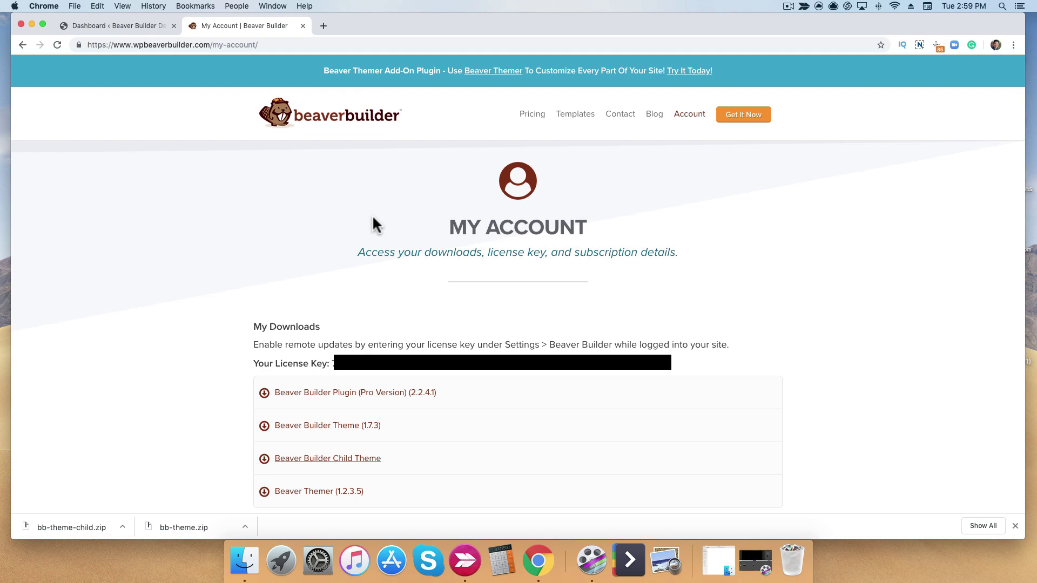
Go to Appearance > Themes in the WordPress dashboard and start adding a new theme
{"action": "left_click", "coordinate": [185, 26]}
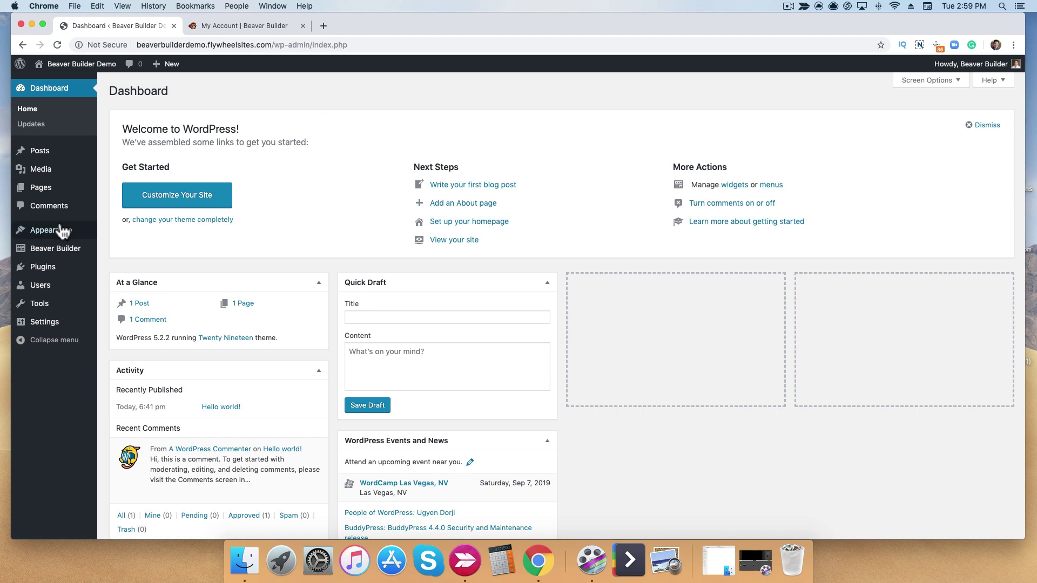
{"action": "mouse_move", "coordinate": [51, 230]}
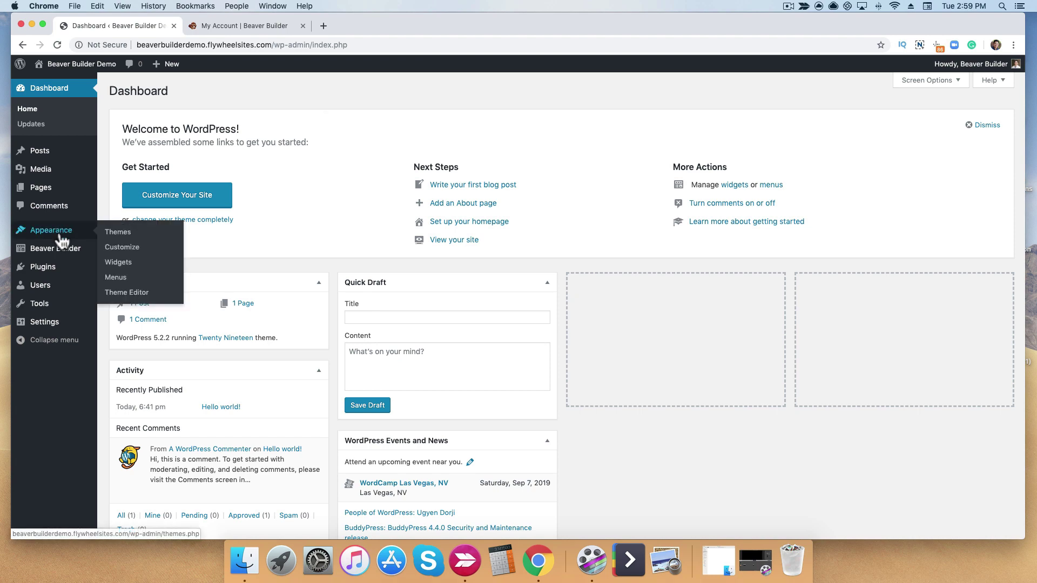
{"action": "left_click", "coordinate": [118, 233]}
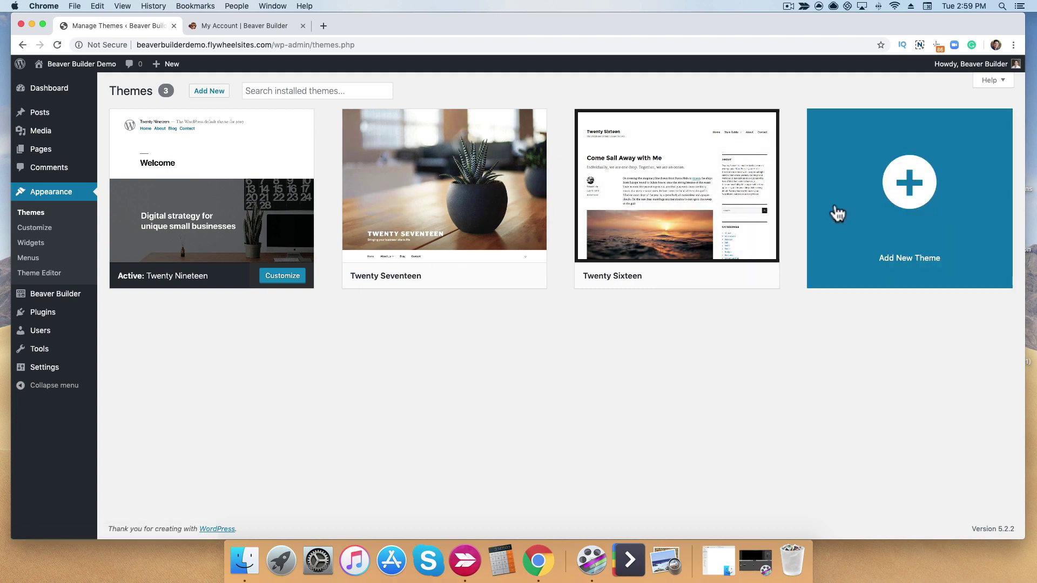
{"action": "left_click", "coordinate": [890, 205]}
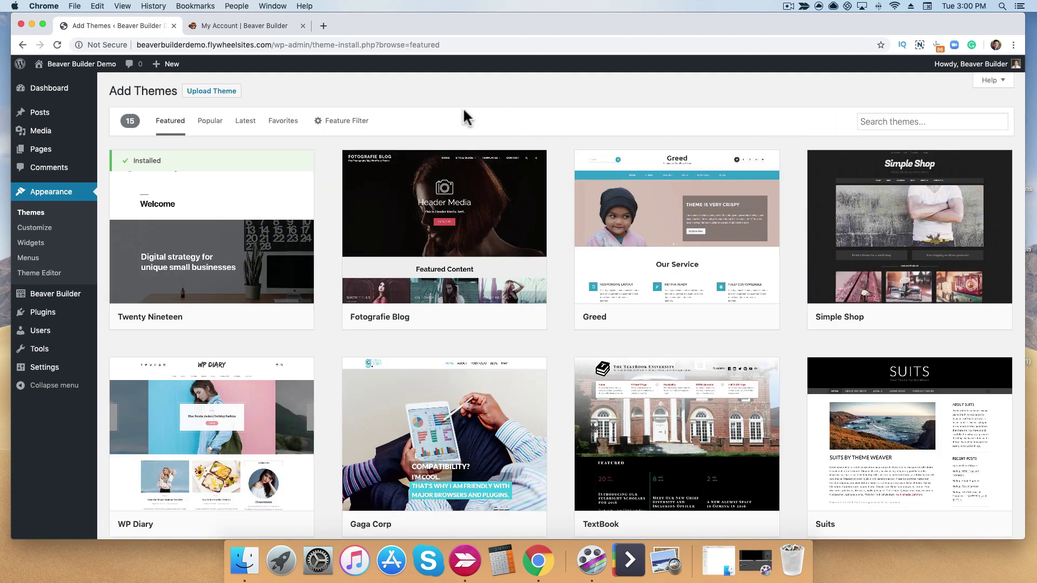
Select bb-theme.zip from Downloads in the Upload Theme form
{"action": "left_click", "coordinate": [227, 96]}
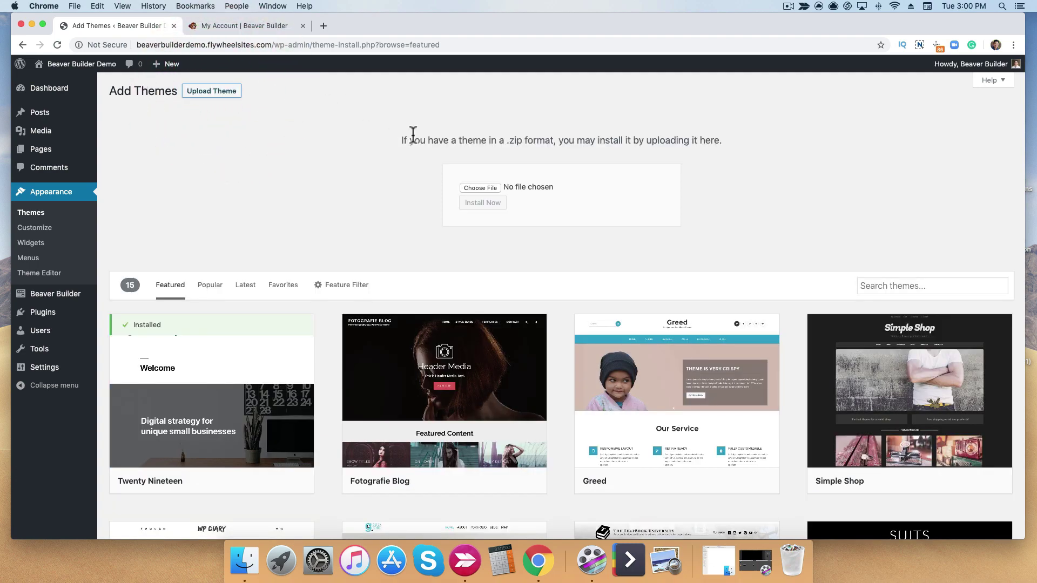
{"action": "left_click", "coordinate": [485, 187]}
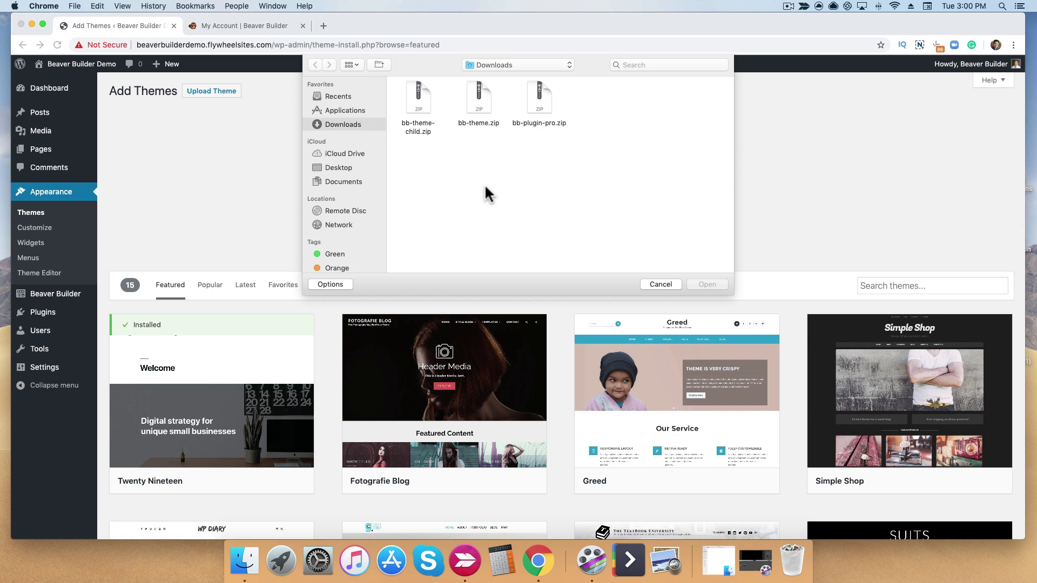
{"action": "double_click", "coordinate": [479, 109]}
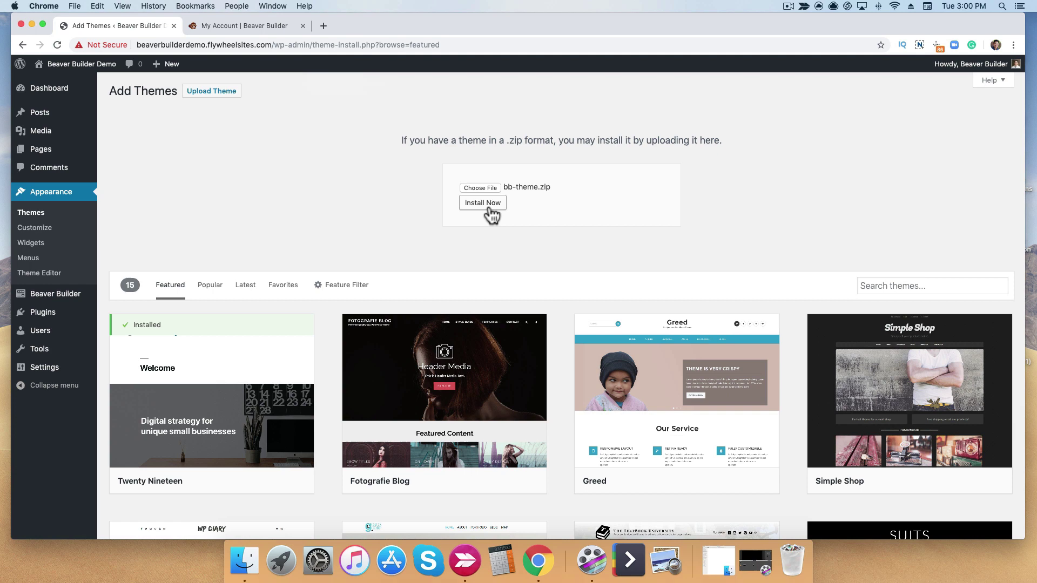
Install the uploaded bb-theme.zip and activate the Beaver Builder Theme
{"action": "left_click", "coordinate": [490, 209]}
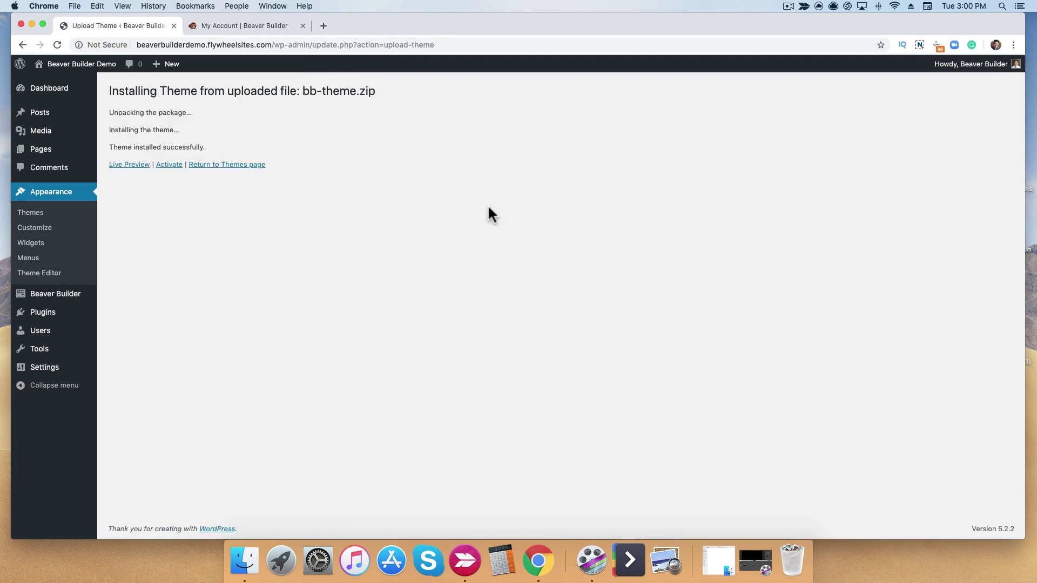
{"action": "left_click", "coordinate": [168, 164]}
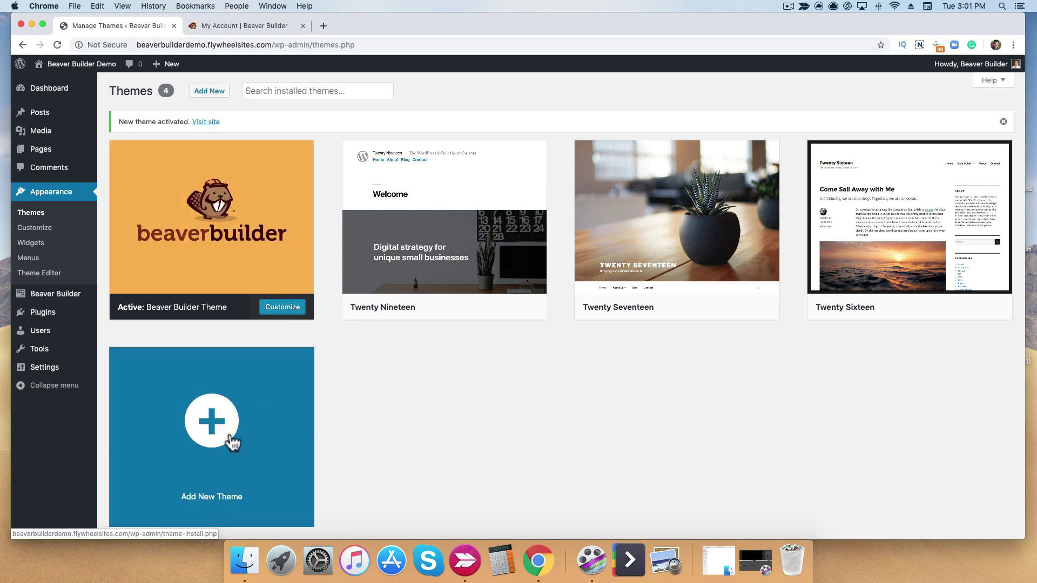
Upload bb-theme-child.zip from Downloads, install it, and activate the Beaver Builder Child Theme
{"action": "left_click", "coordinate": [231, 441]}
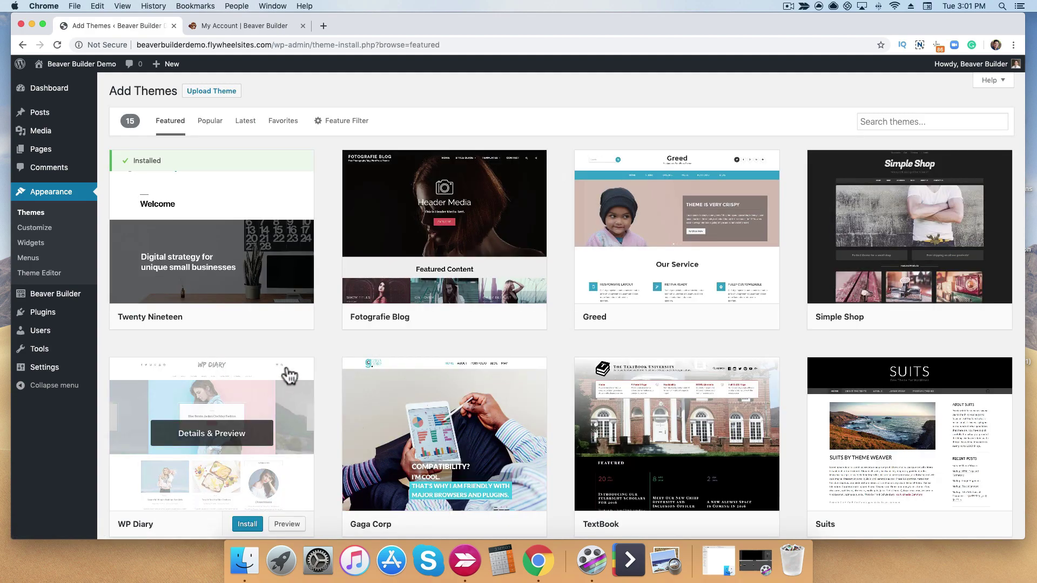
{"action": "left_click", "coordinate": [228, 94]}
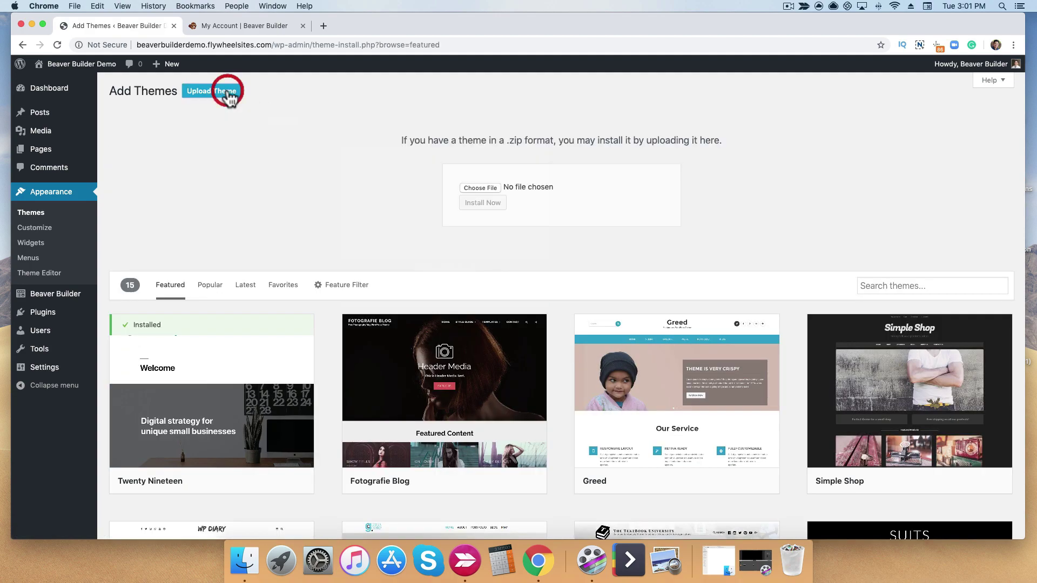
{"action": "left_click", "coordinate": [475, 186]}
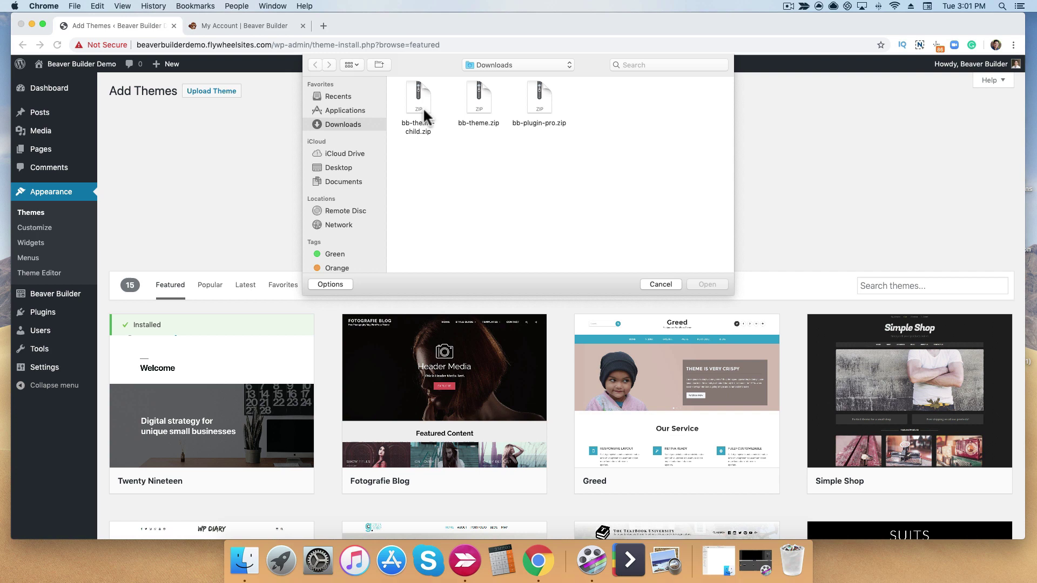
{"action": "left_click", "coordinate": [423, 107]}
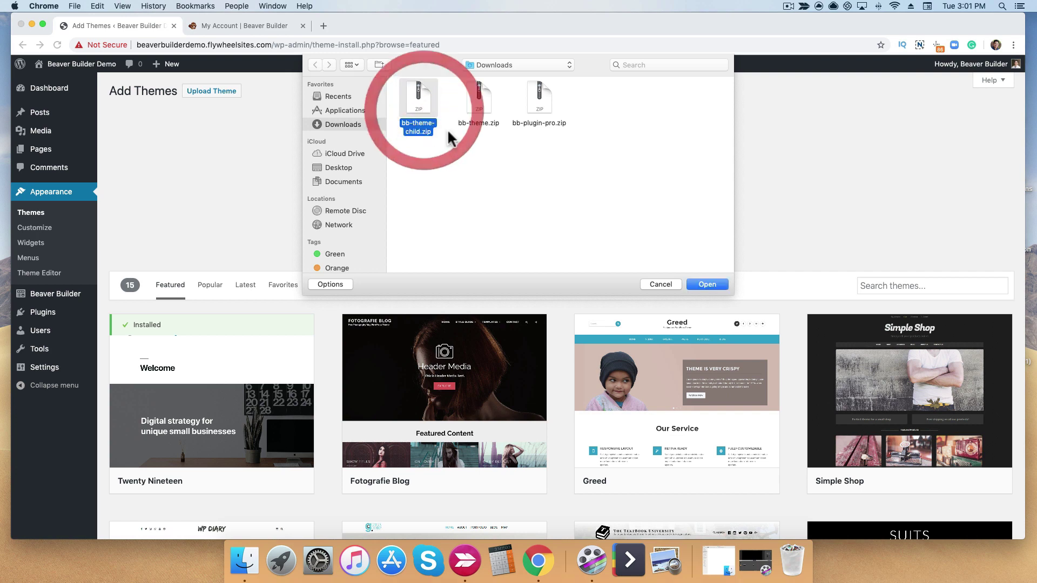
{"action": "left_click", "coordinate": [695, 281]}
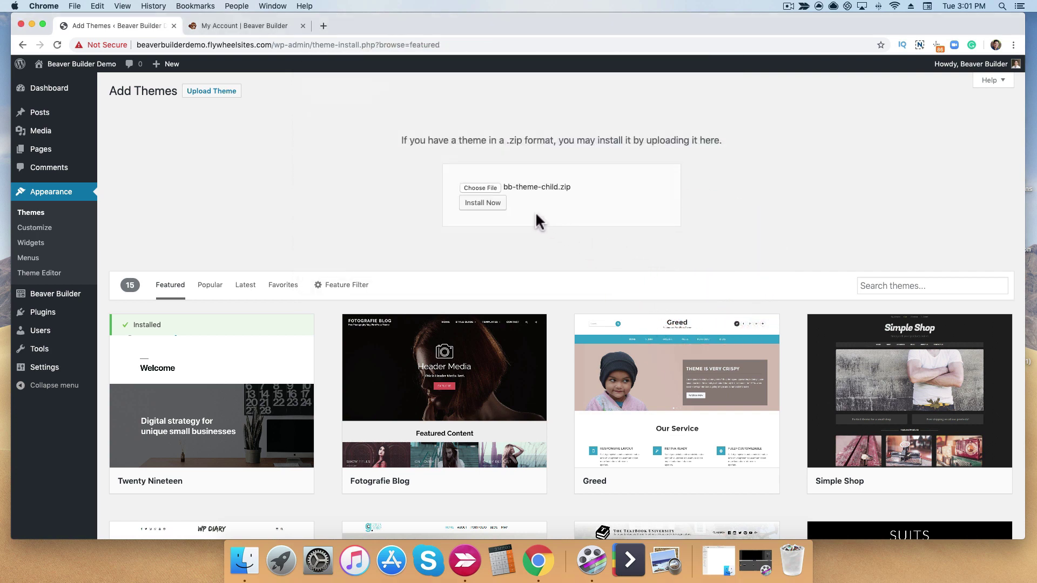
{"action": "left_click", "coordinate": [493, 205]}
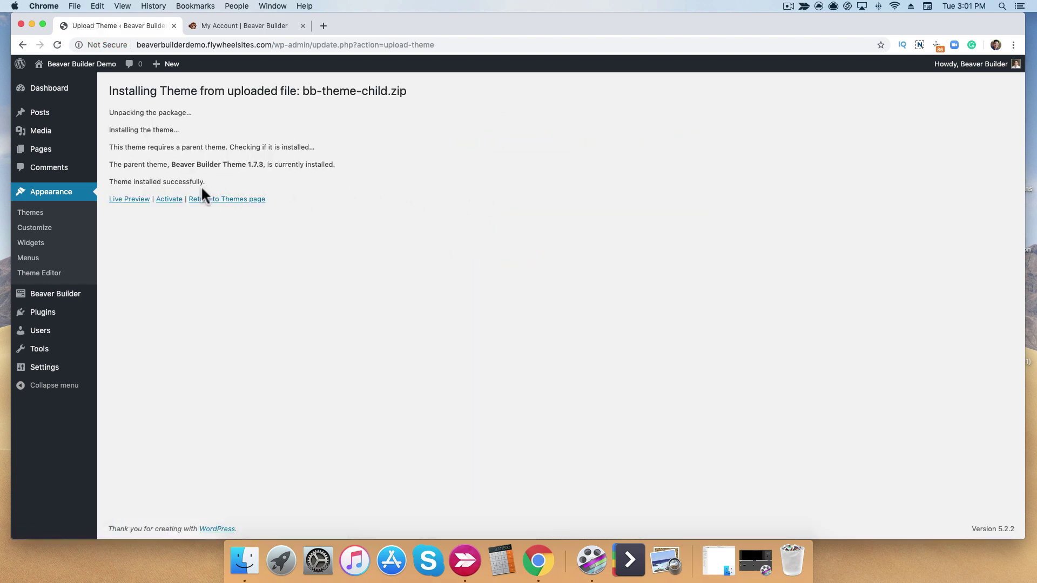
{"action": "left_click", "coordinate": [169, 199]}
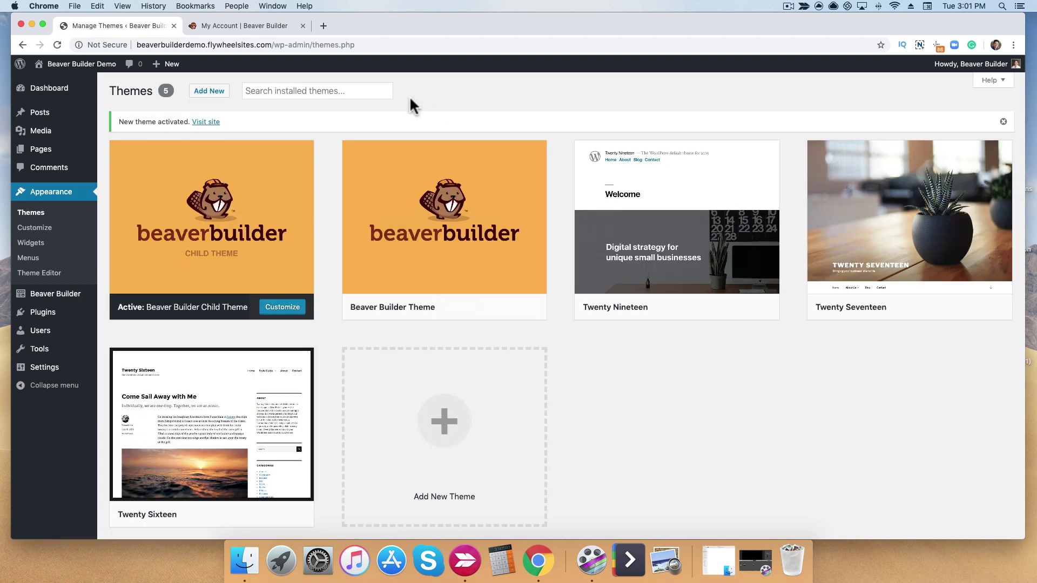